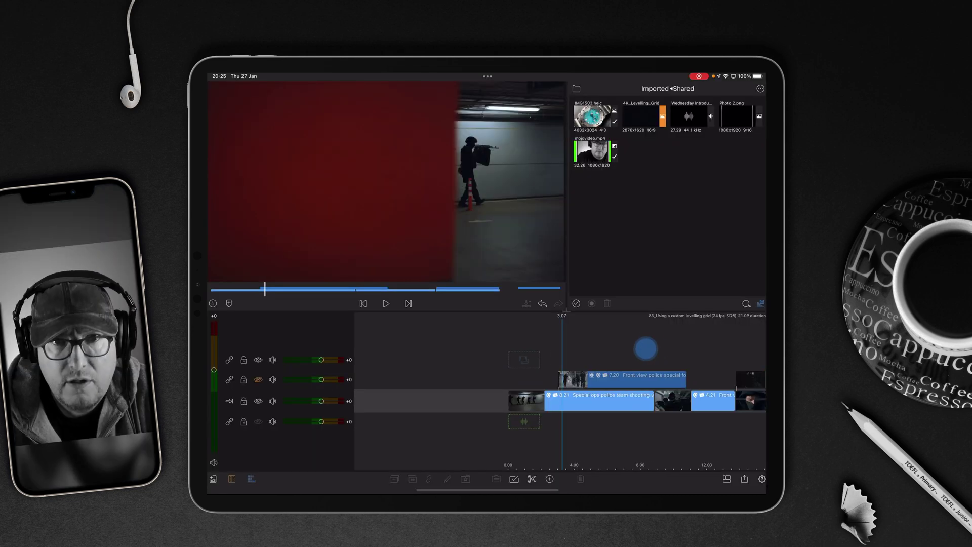
Place the 4K_Levelling_Grid graphic on a track above the footage
{"action": "left_click_drag", "start_coordinate": [646, 347], "coordinate": [684, 350]}
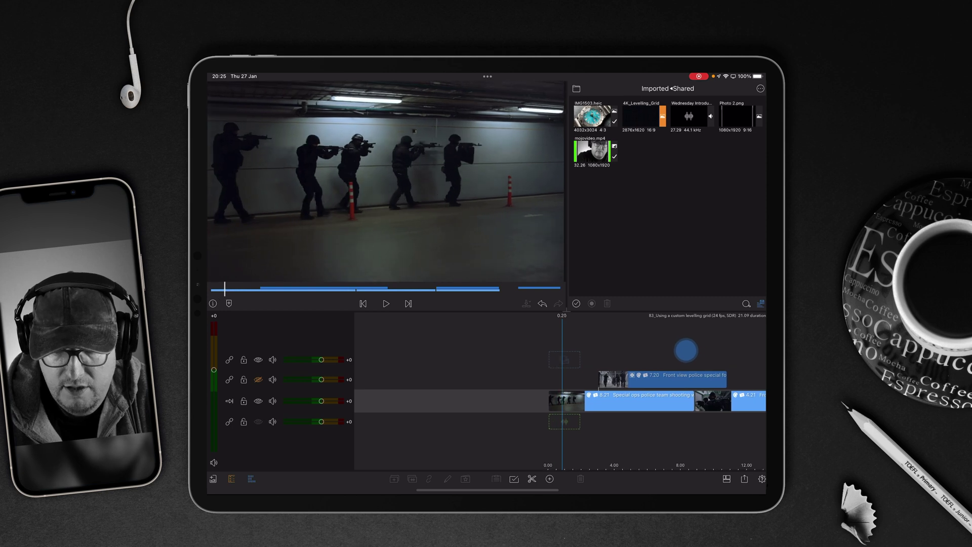
{"action": "mouse_move", "coordinate": [685, 349]}
{"action": "left_mouse_down"}
{"action": "mouse_move", "coordinate": [640, 356]}
{"action": "mouse_move", "coordinate": [710, 342]}
{"action": "mouse_move", "coordinate": [671, 351]}
{"action": "mouse_move", "coordinate": [679, 346]}
{"action": "left_mouse_up"}
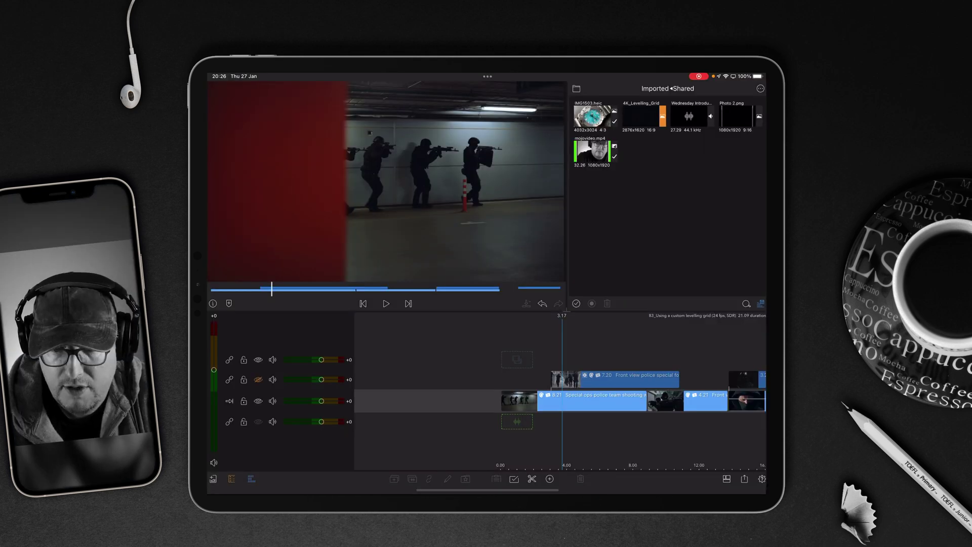
{"action": "mouse_move", "coordinate": [644, 116]}
{"action": "left_mouse_down"}
{"action": "mouse_move", "coordinate": [571, 369]}
{"action": "mouse_move", "coordinate": [682, 370]}
{"action": "left_mouse_up"}
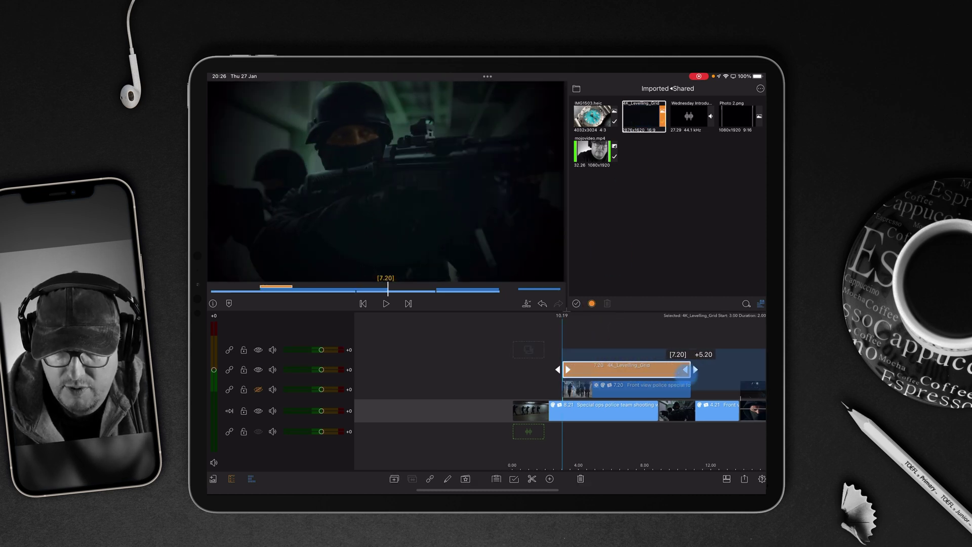
Lengthen the grid clip to 7:20 and enlarge it to about 237%
{"action": "left_click_drag", "start_coordinate": [732, 332], "coordinate": [744, 335]}
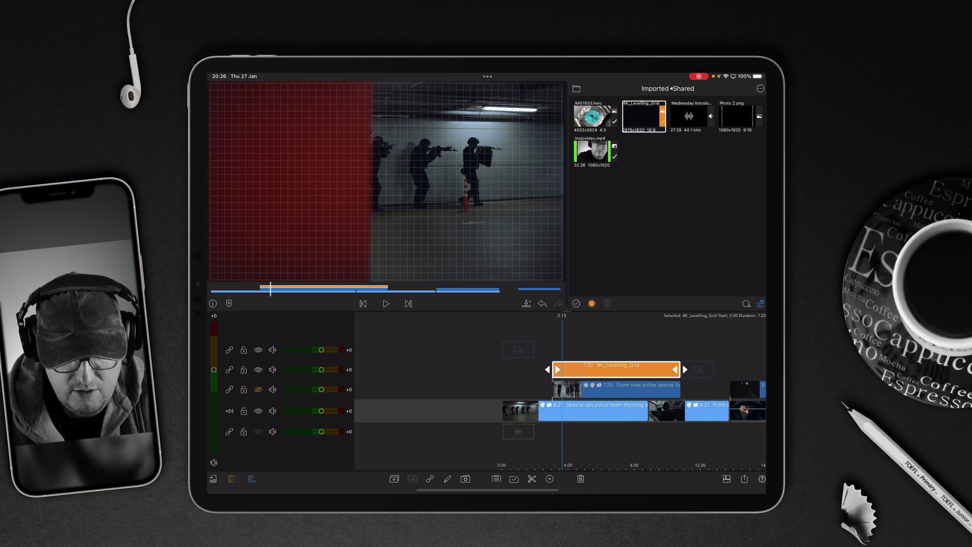
{"action": "double_click", "coordinate": [616, 370]}
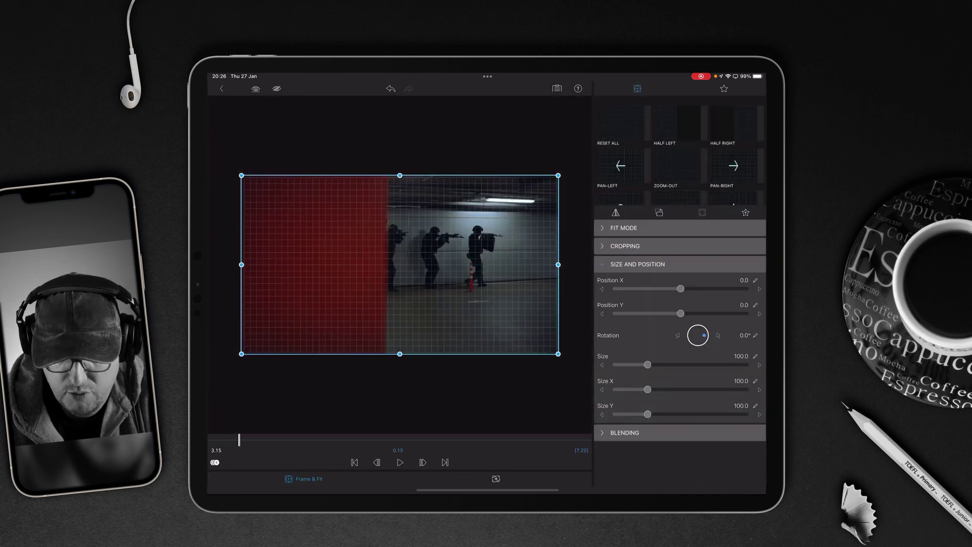
{"action": "left_click", "coordinate": [430, 256]}
{"action": "scroll", "coordinate": [431, 254], "scroll_direction": "up", "scroll_amount": 3}
{"action": "scroll", "coordinate": [431, 255], "scroll_direction": "up", "scroll_amount": 3}
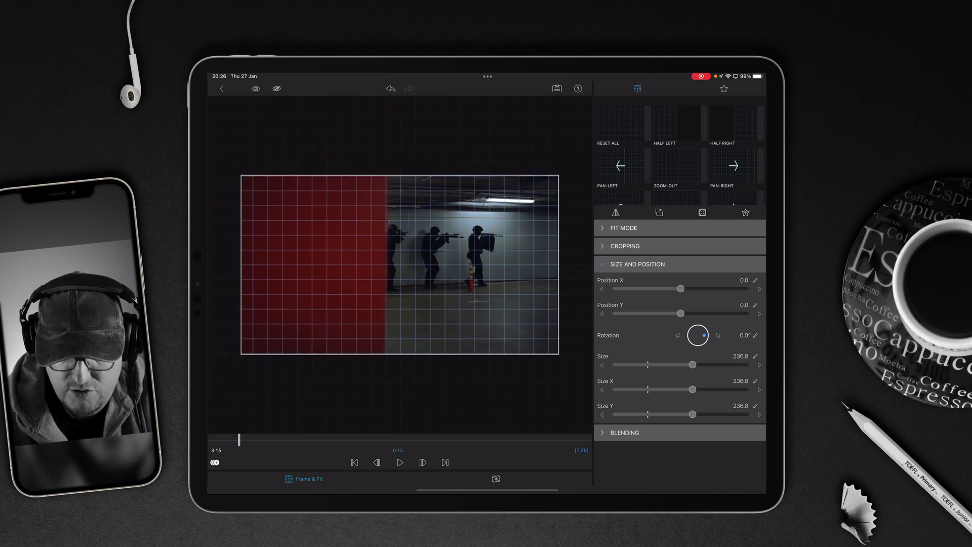
Rotate the police footage clip 1.0° so the red pillar lines up with the grid
{"action": "left_click", "coordinate": [221, 88]}
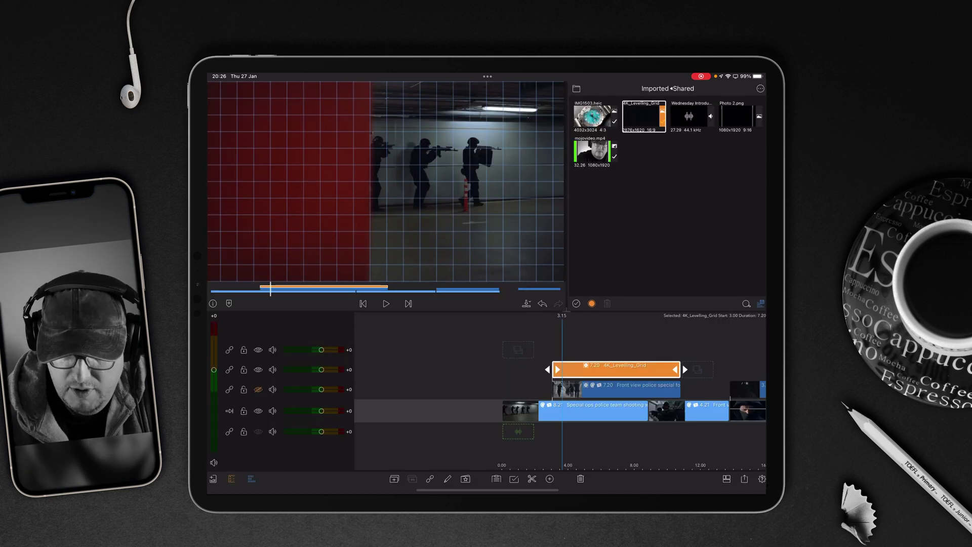
{"action": "left_click", "coordinate": [592, 410]}
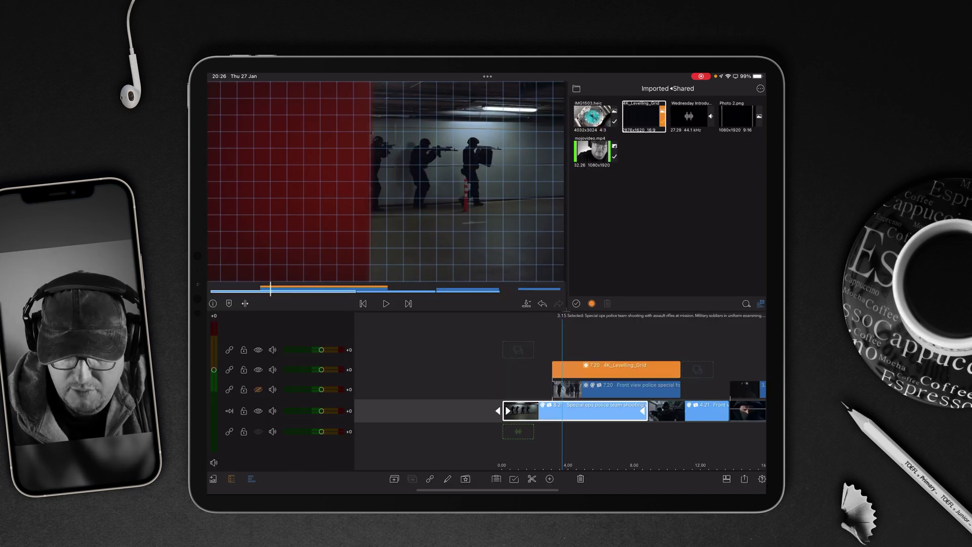
{"action": "double_click", "coordinate": [593, 411]}
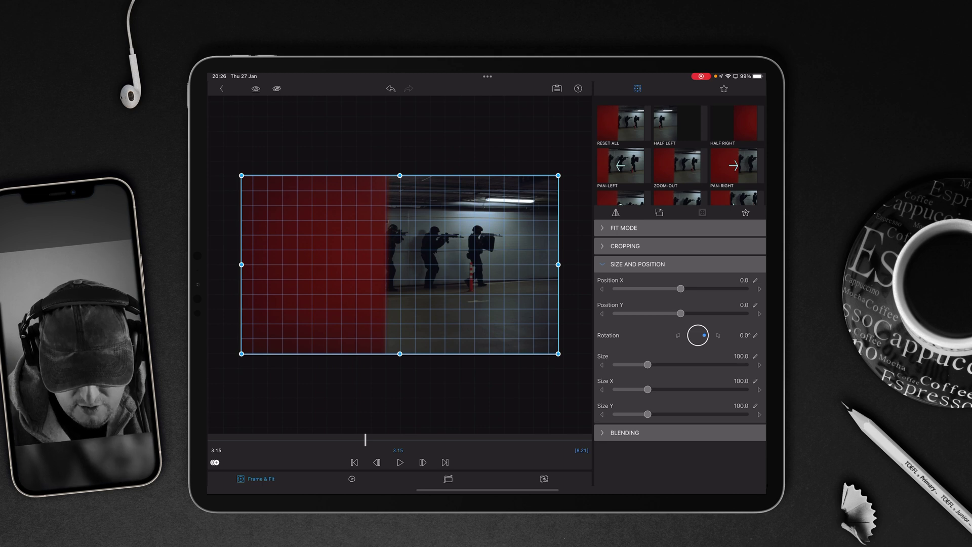
{"action": "left_click", "coordinate": [422, 462]}
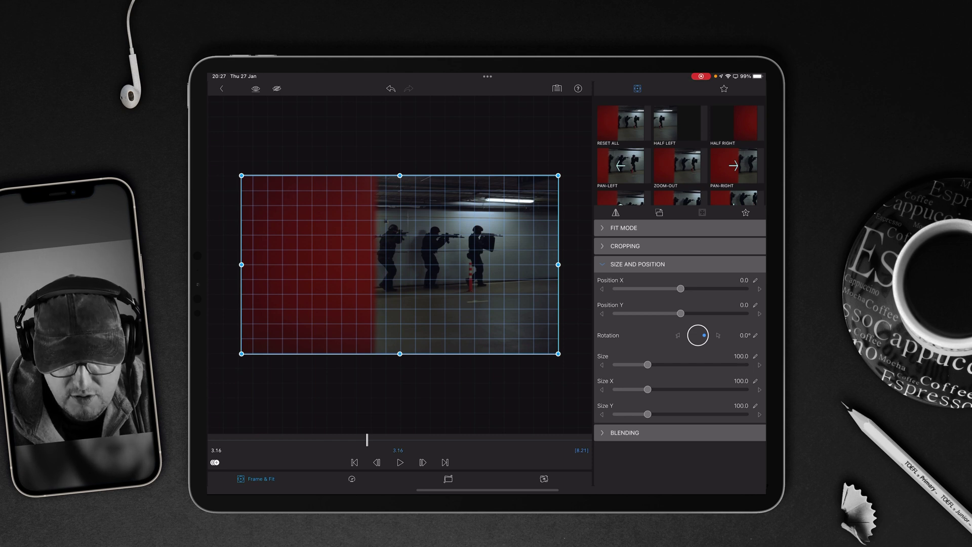
{"action": "left_click", "coordinate": [718, 335]}
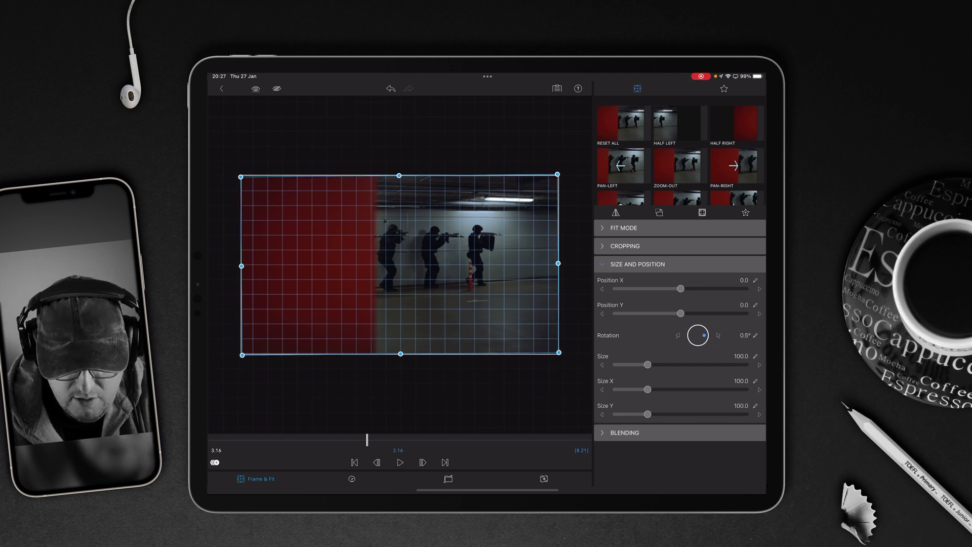
{"action": "left_click", "coordinate": [718, 335]}
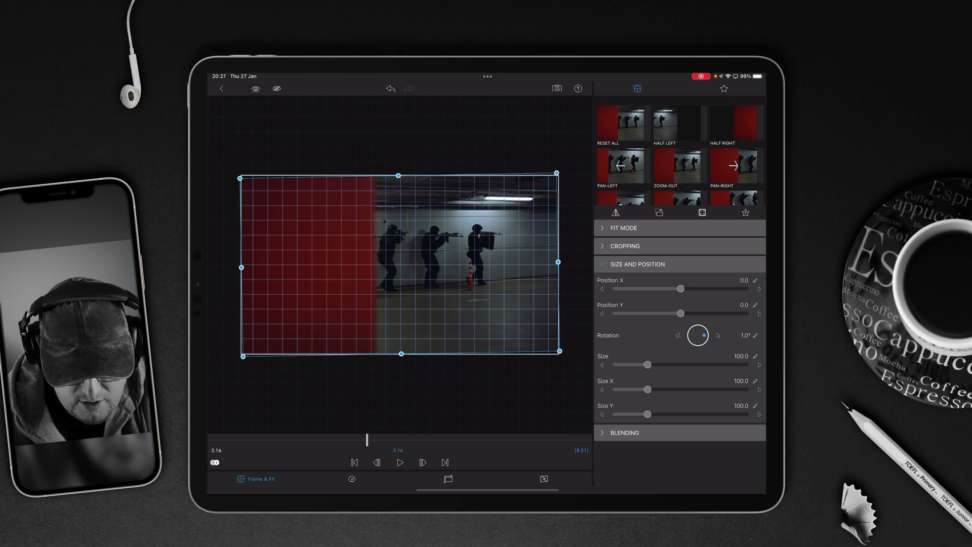
{"action": "left_click_drag", "start_coordinate": [367, 439], "coordinate": [365, 439]}
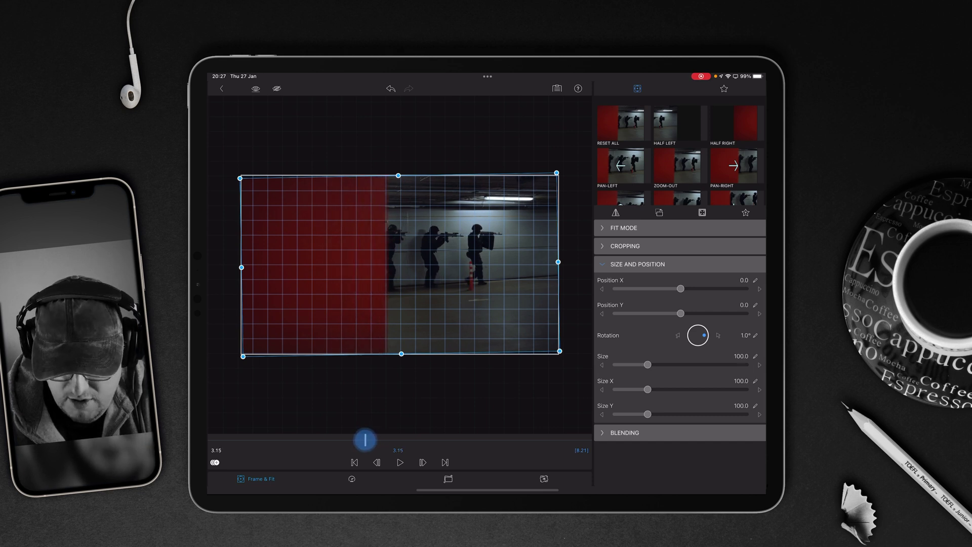
{"action": "left_click_drag", "start_coordinate": [365, 439], "coordinate": [368, 439]}
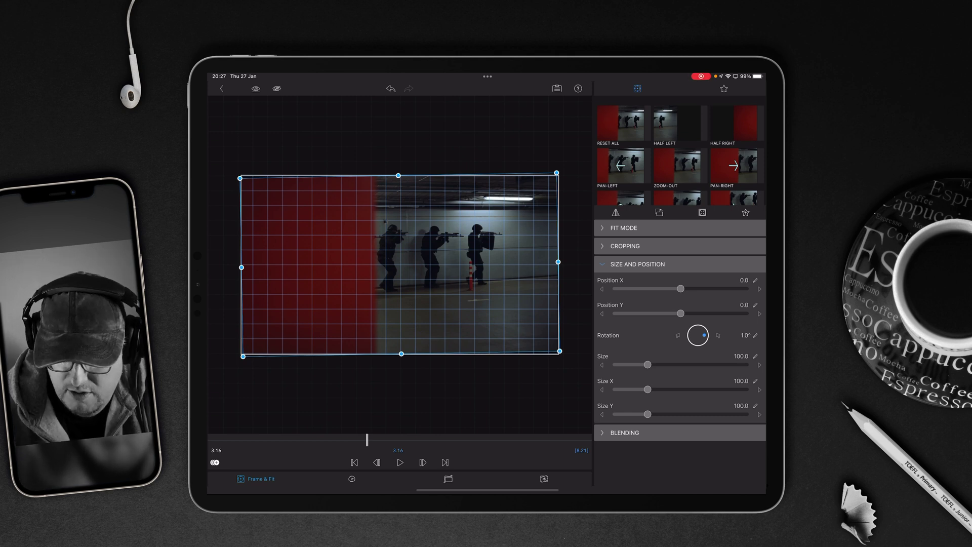
Enlarge the footage to 104.3% to hide the rotated edges
{"action": "left_click", "coordinate": [752, 366]}
{"action": "left_click_drag", "start_coordinate": [752, 367], "coordinate": [755, 366]}
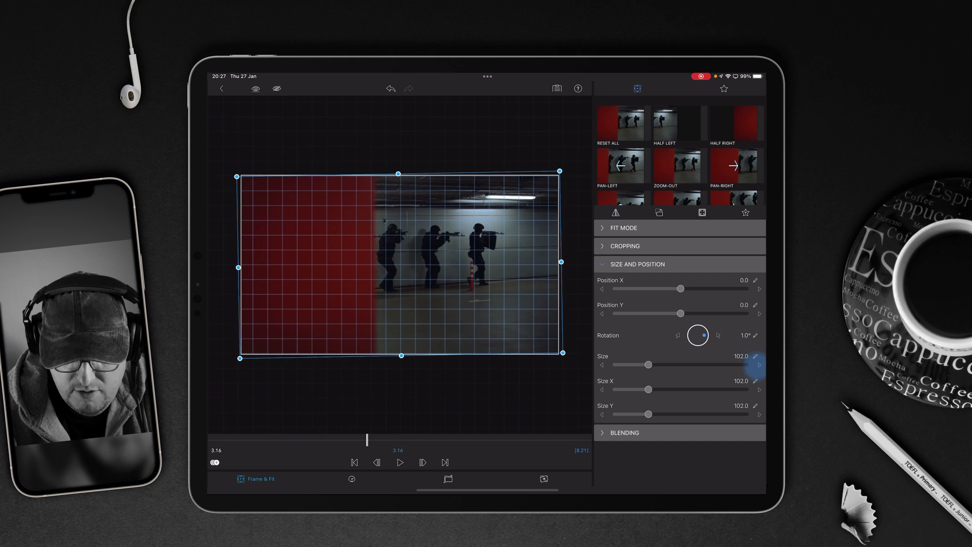
{"action": "left_click", "coordinate": [756, 365]}
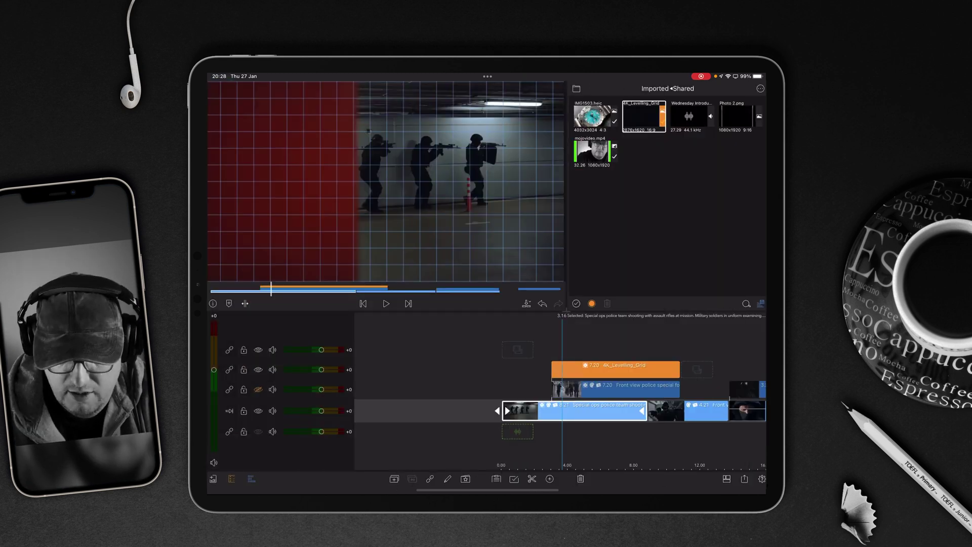
Review the corrected shot, then delete the 4K levelling-grid clip from the timeline
{"action": "mouse_move", "coordinate": [631, 342]}
{"action": "left_mouse_down"}
{"action": "mouse_move", "coordinate": [649, 341]}
{"action": "mouse_move", "coordinate": [637, 343]}
{"action": "left_mouse_up"}
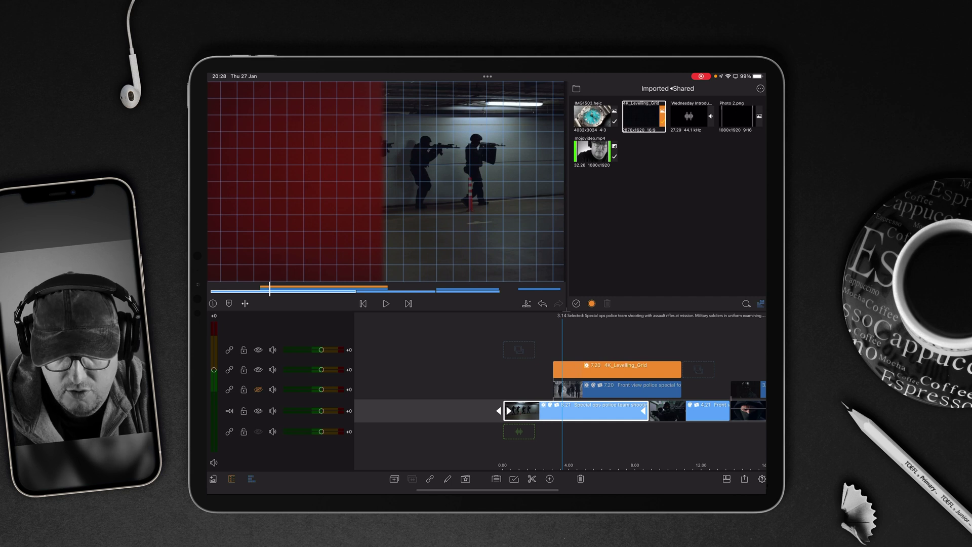
{"action": "left_click", "coordinate": [618, 370]}
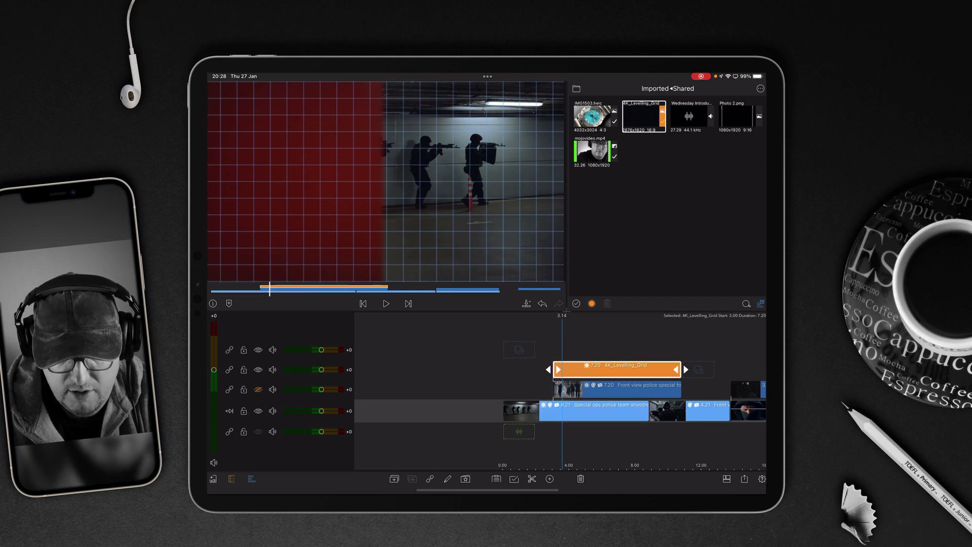
{"action": "key", "text": "Delete"}
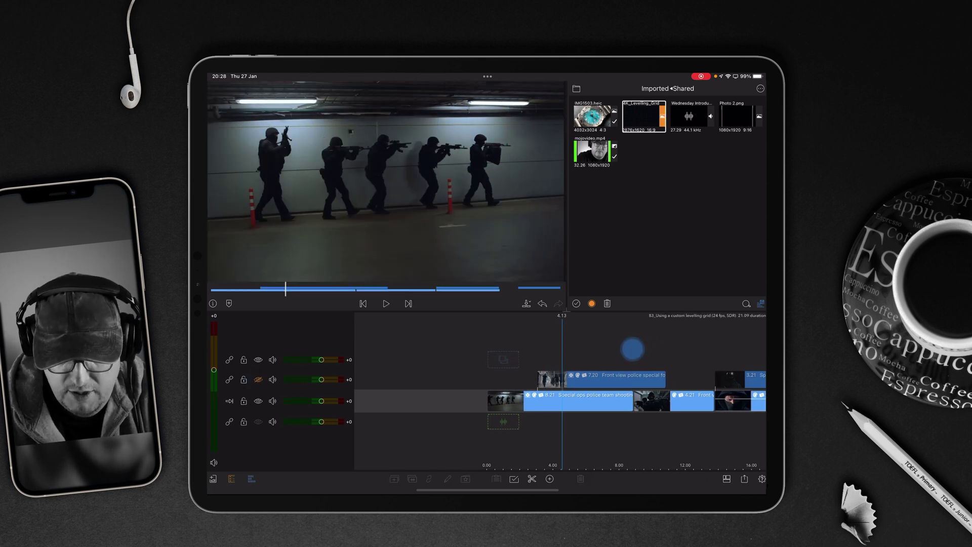
{"action": "left_click_drag", "start_coordinate": [630, 357], "coordinate": [570, 357]}
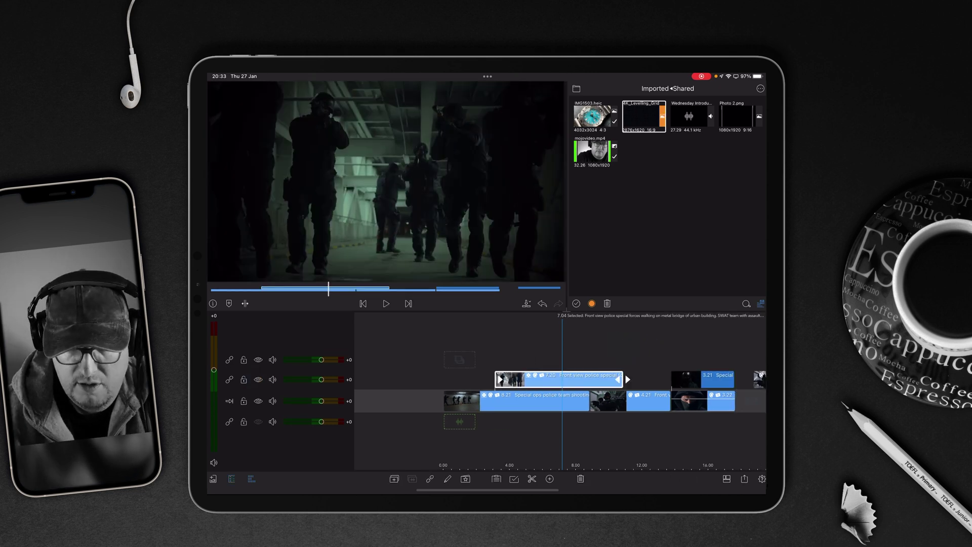
{"action": "left_click_drag", "start_coordinate": [645, 113], "coordinate": [577, 370]}
Open framing settings for the grid clip over the bridge shot, sized at 200.7%
{"action": "double_click", "coordinate": [577, 369]}
{"action": "scroll", "coordinate": [469, 260], "scroll_direction": "up", "scroll_amount": 5}
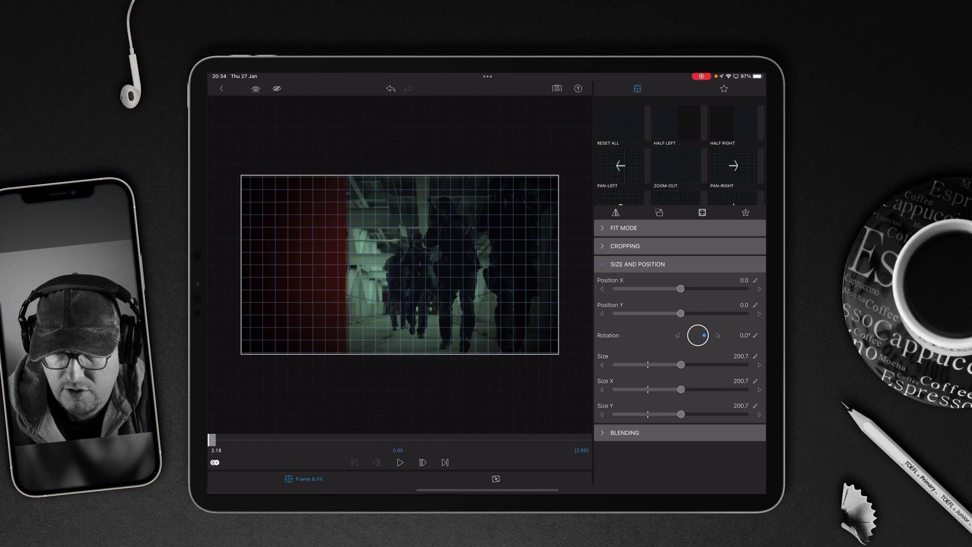
Collapse the grid clip's SIZE AND POSITION section
{"action": "left_click", "coordinate": [638, 263]}
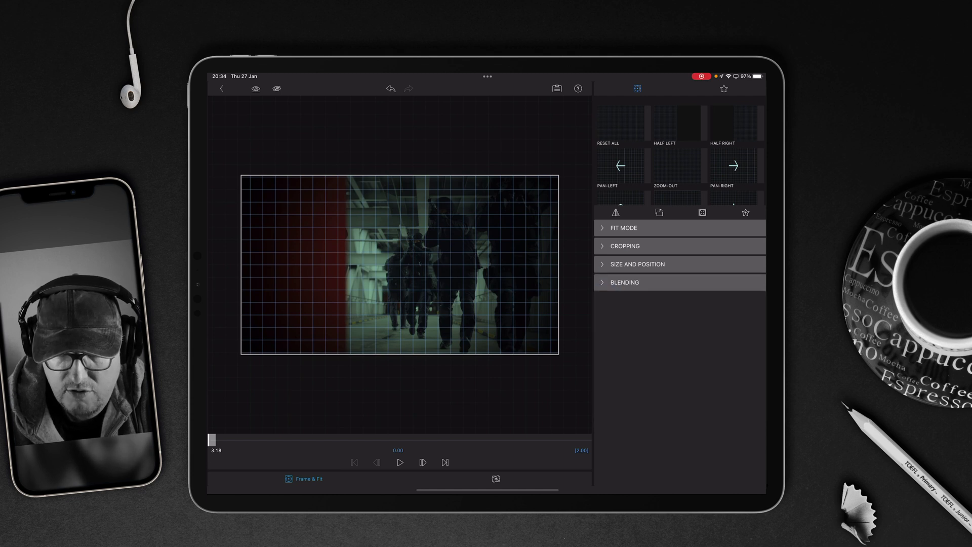